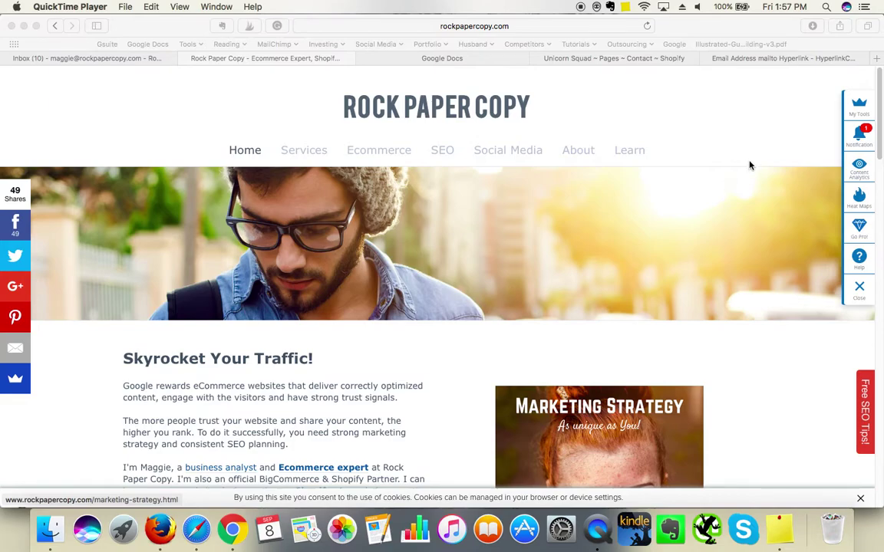
Step: Bring up the hyperlinkcode.com mailto reference, then the store's Contact page in the Shopify admin
{"action": "left_click", "coordinate": [819, 59]}
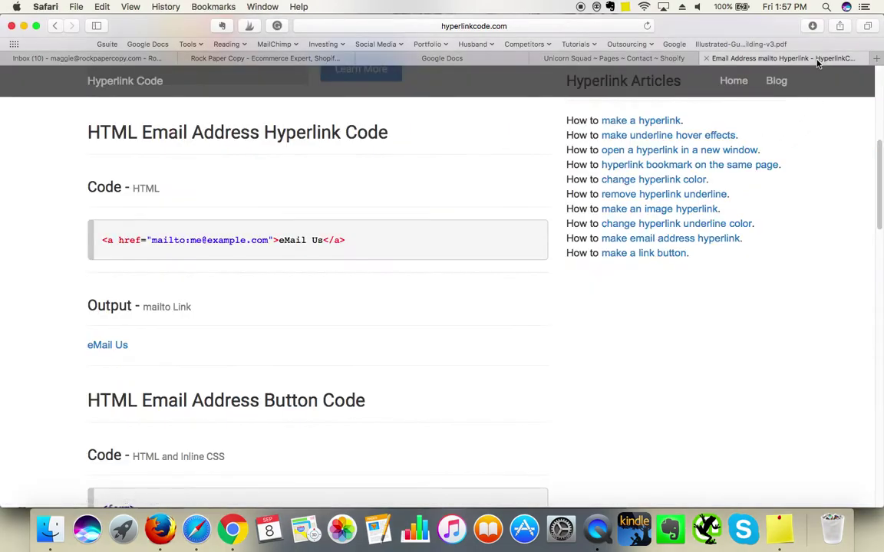
{"action": "left_click", "coordinate": [608, 58]}
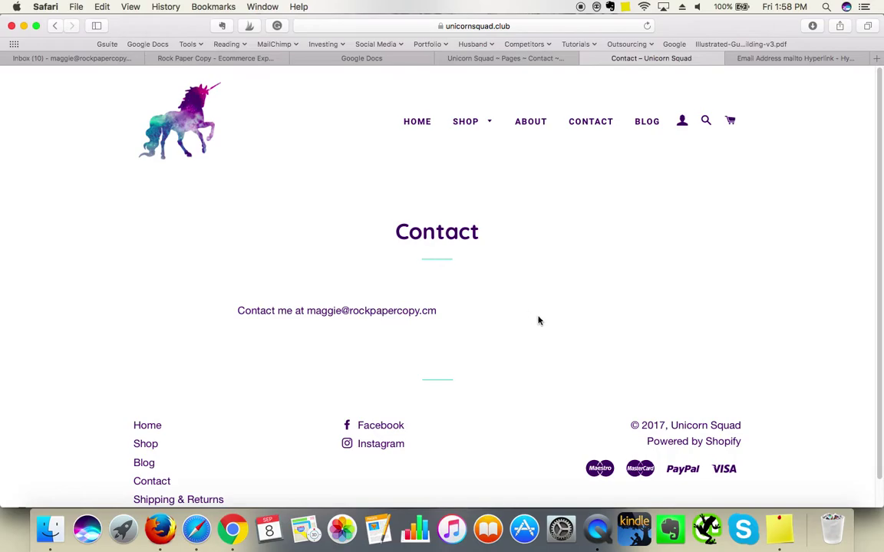
Step: Scroll through the Contact page's plain-text email content, then go back to the hyperlinkcode.com mailto example
{"action": "left_click", "coordinate": [473, 59]}
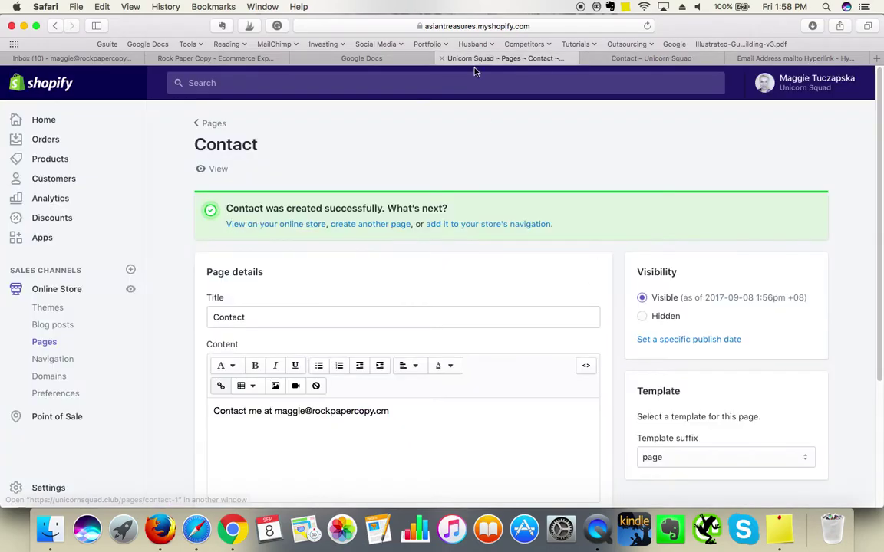
{"action": "scroll", "coordinate": [880, 175], "scroll_direction": "down", "scroll_amount": 5}
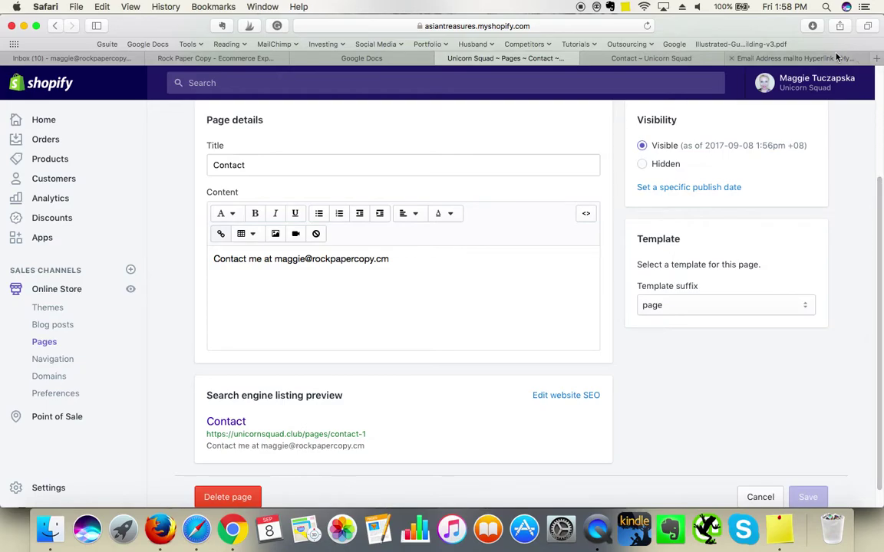
{"action": "left_click", "coordinate": [743, 54]}
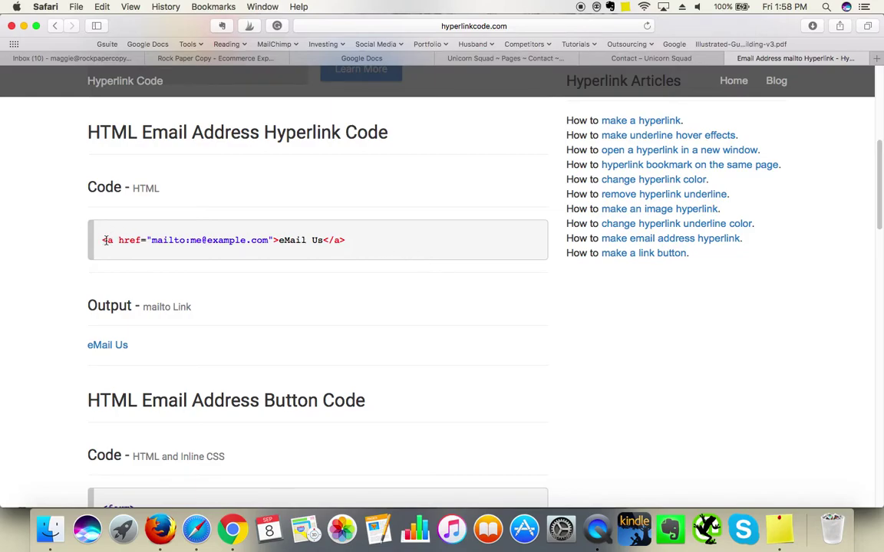
Step: Select and copy the example <a href="mailto:..."> line from hyperlinkcode.com
{"action": "left_click_drag", "start_coordinate": [102, 240], "coordinate": [108, 241]}
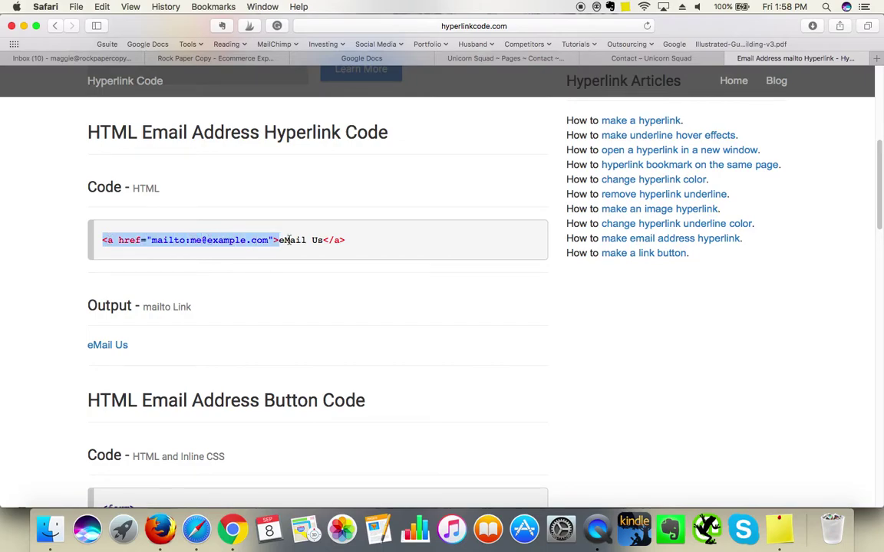
{"action": "left_click_drag", "start_coordinate": [108, 241], "coordinate": [347, 241]}
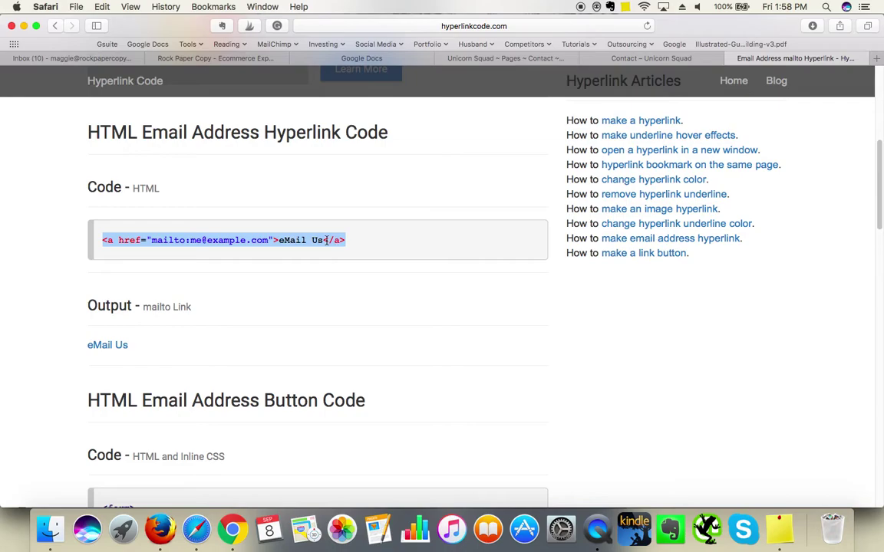
{"action": "key", "text": "super+c"}
Step: Switch the Contact page content to HTML and paste the mailto line on a new line below
{"action": "left_click", "coordinate": [440, 55]}
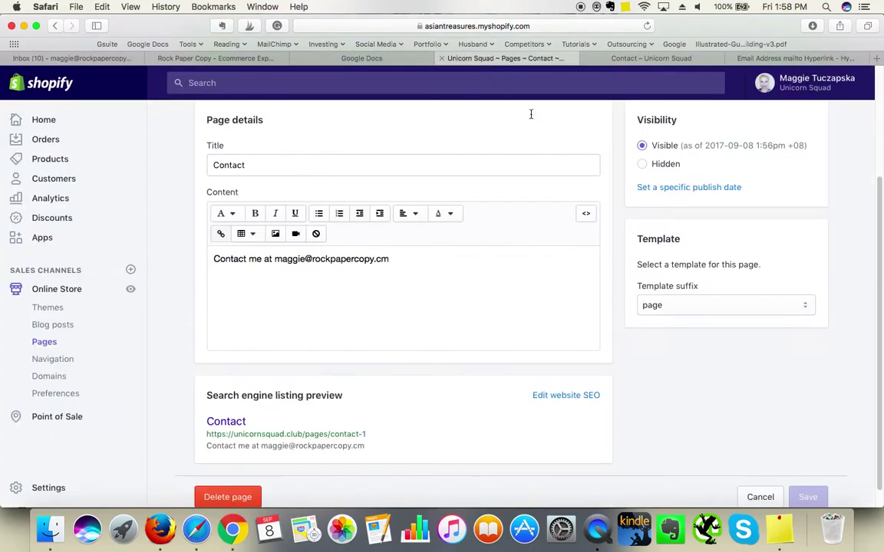
{"action": "left_click", "coordinate": [586, 216]}
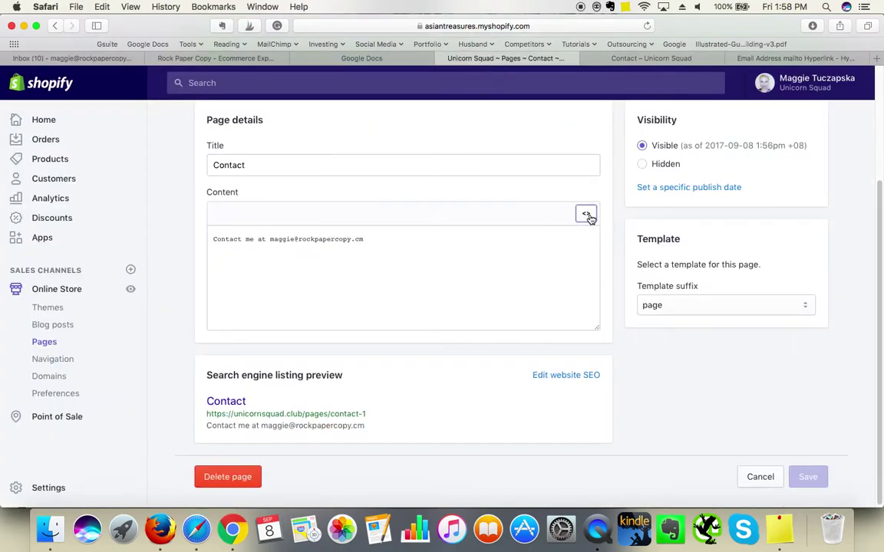
{"action": "left_click", "coordinate": [383, 244]}
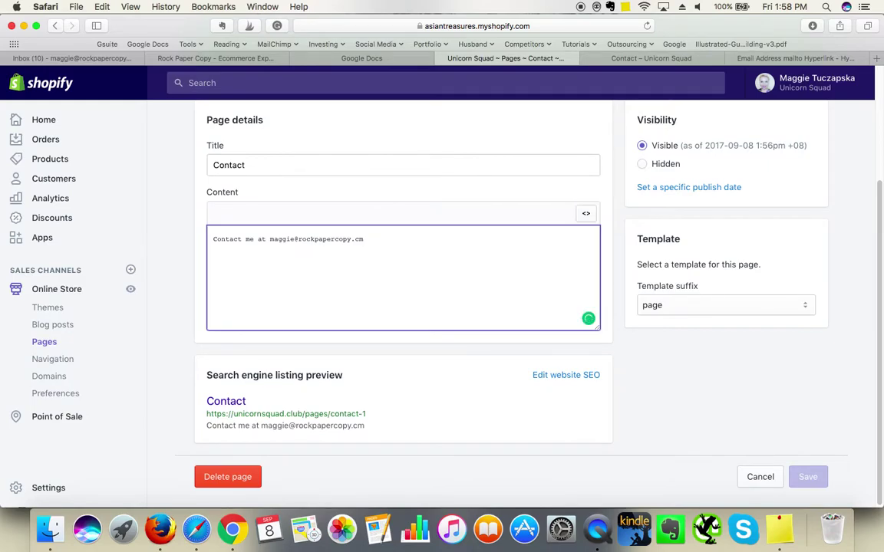
{"action": "key", "text": "Return"}
{"action": "key", "text": "super+v"}
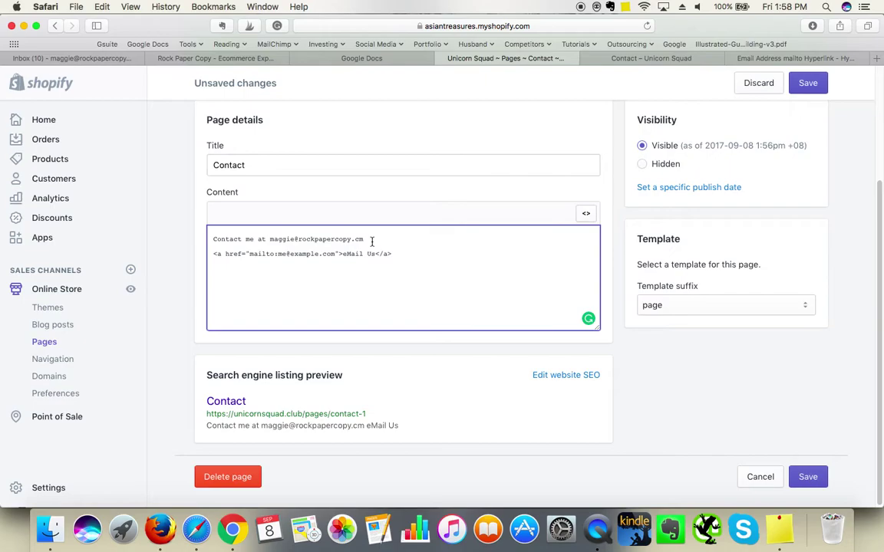
{"action": "left_click_drag", "start_coordinate": [364, 239], "coordinate": [270, 239]}
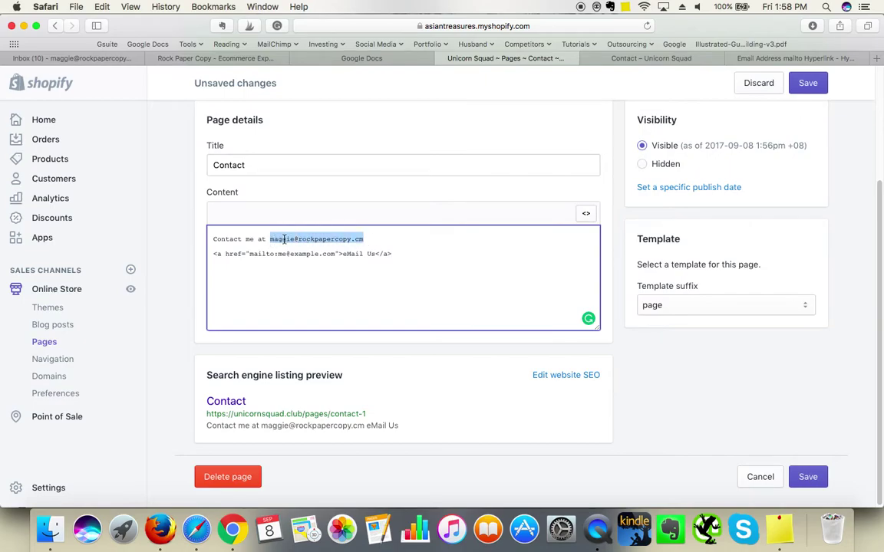
{"action": "key", "text": "BackSpace"}
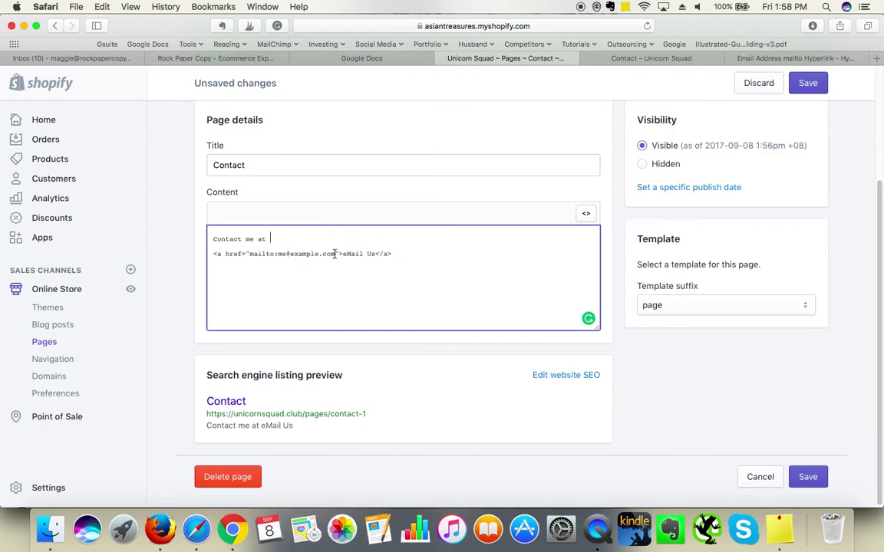
{"action": "left_click_drag", "start_coordinate": [335, 254], "coordinate": [277, 254]}
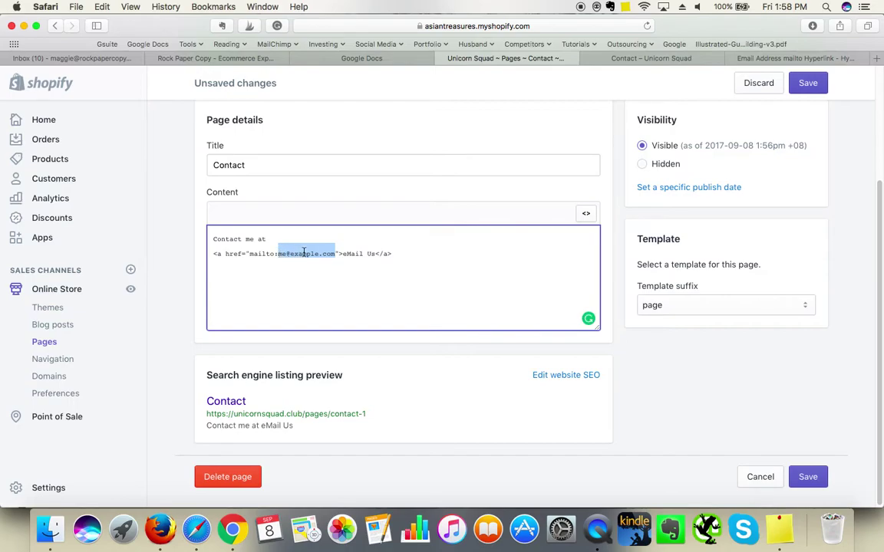
{"action": "key", "text": "super+v"}
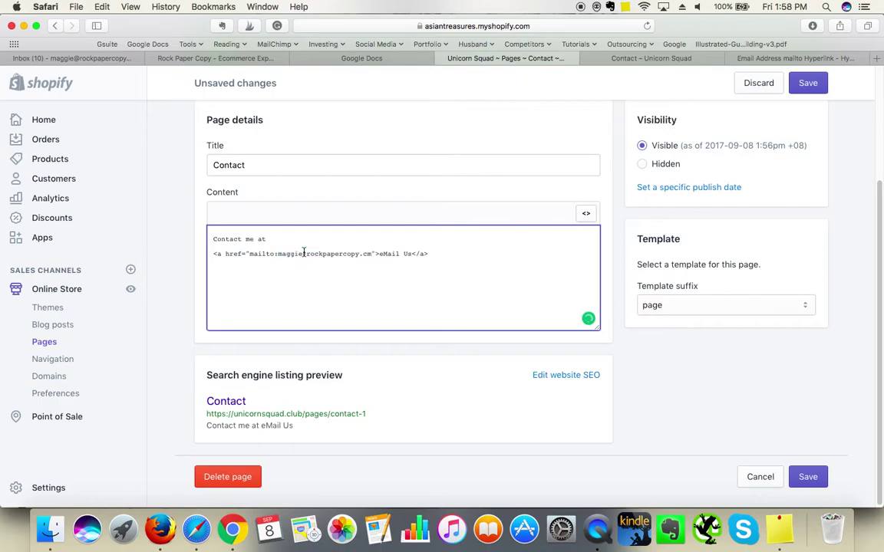
Step: Correct the link address's .cm ending to .com and copy the fixed address
{"action": "left_click", "coordinate": [368, 253]}
{"action": "key", "text": "BackSpace"}
{"action": "type", "text": "om"}
{"action": "left_click_drag", "start_coordinate": [278, 254], "coordinate": [375, 255]}
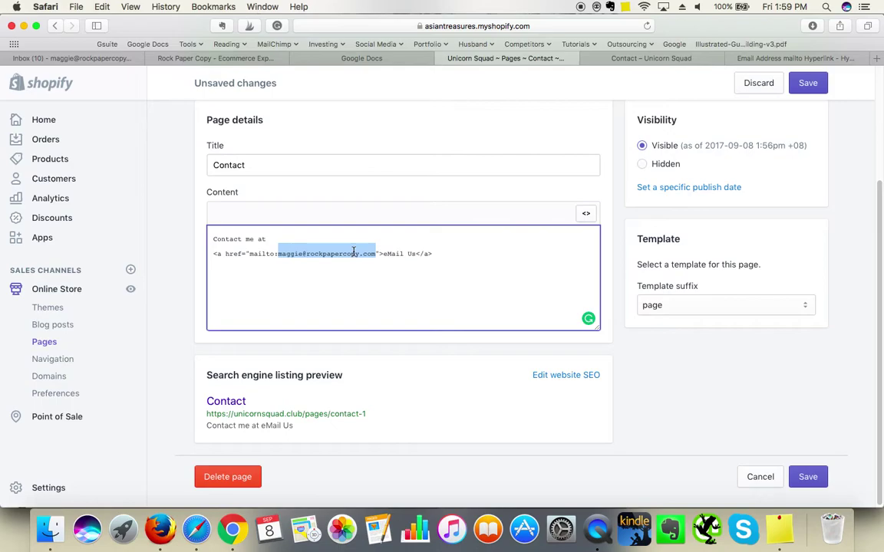
{"action": "key", "text": "super+c"}
{"action": "left_click", "coordinate": [416, 256]}
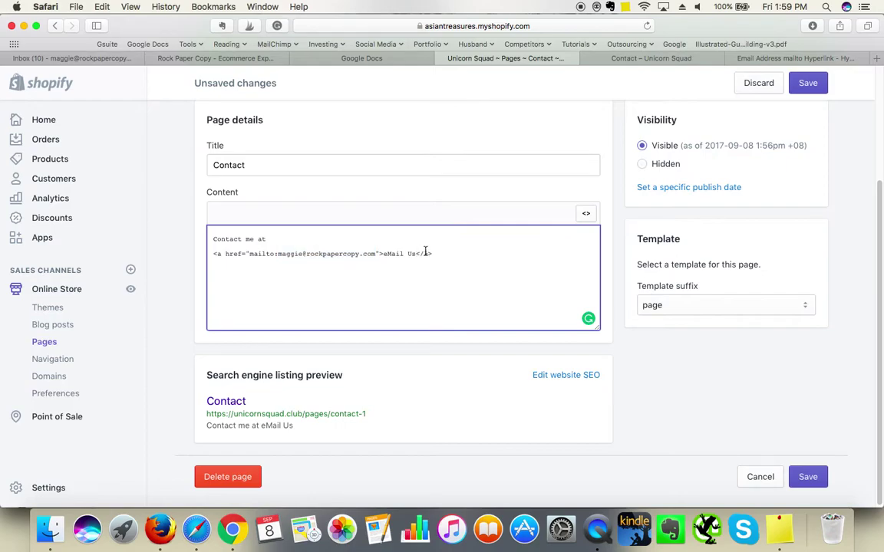
Step: Replace the 'eMail Us' link text with the email address in HTML, then save the page
{"action": "left_click", "coordinate": [587, 215]}
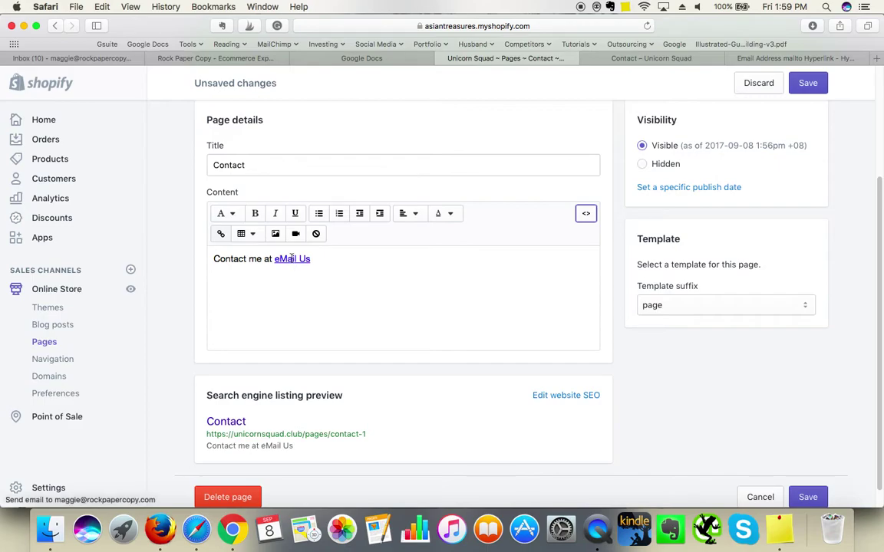
{"action": "left_click", "coordinate": [587, 215]}
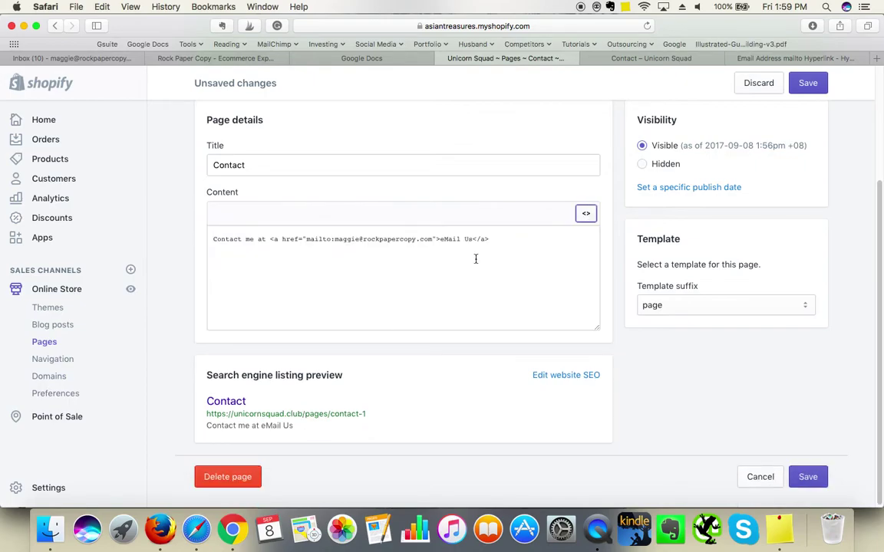
{"action": "left_click_drag", "start_coordinate": [473, 240], "coordinate": [442, 239]}
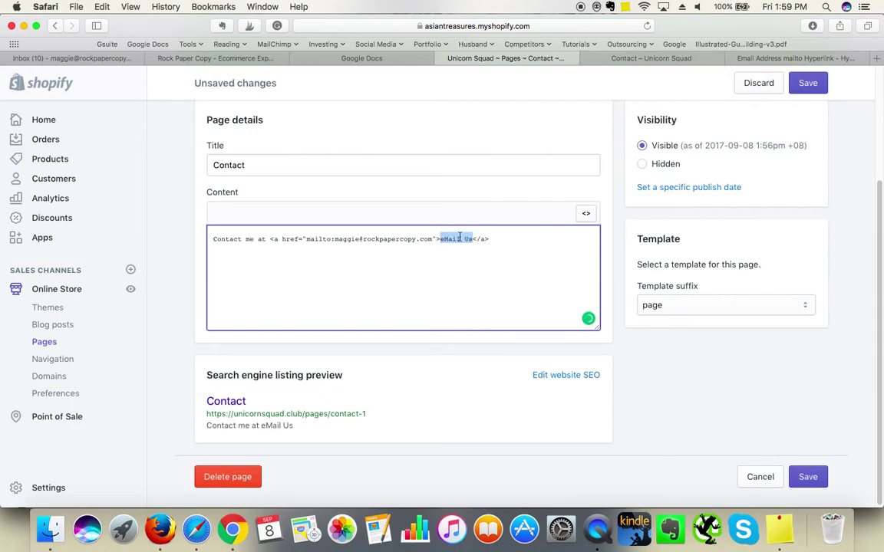
{"action": "key", "text": "super+v"}
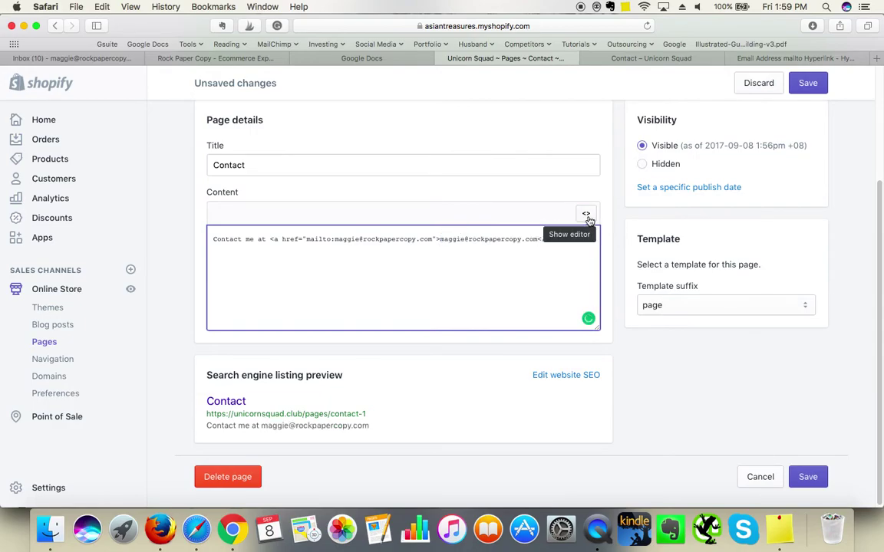
{"action": "left_click", "coordinate": [586, 215]}
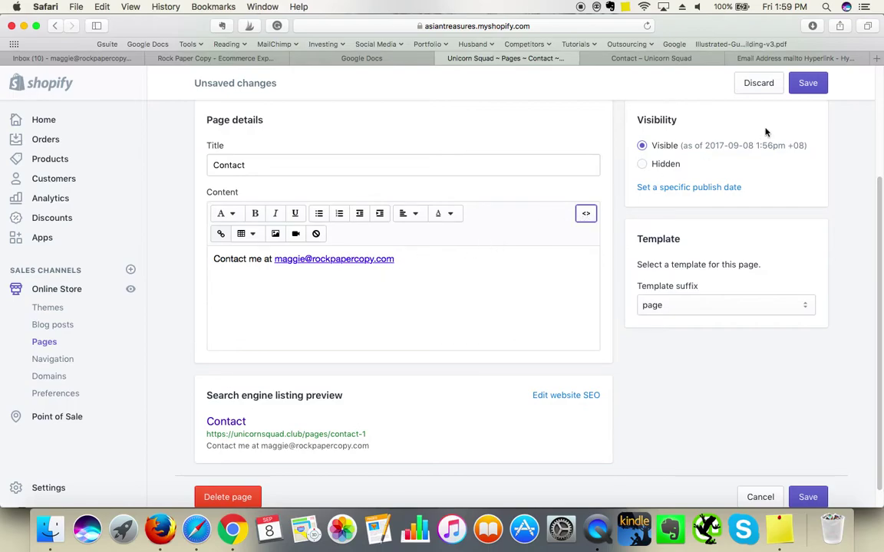
{"action": "left_click", "coordinate": [806, 83]}
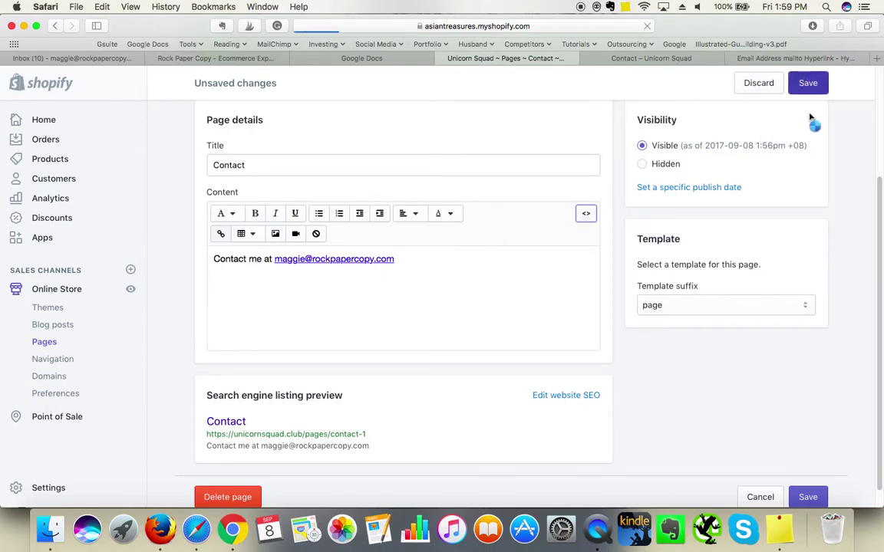
Step: Reload the live Contact – Unicorn Squad page and test its new email link
{"action": "left_click", "coordinate": [665, 60]}
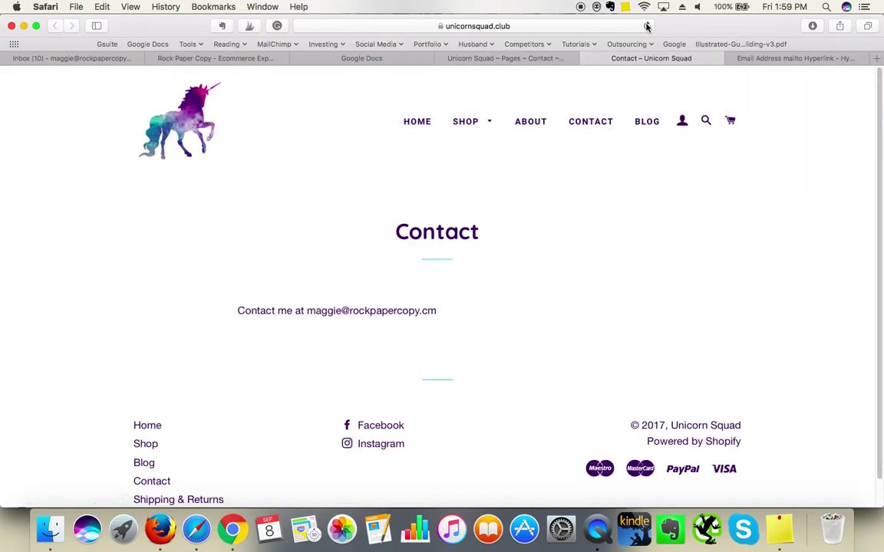
{"action": "left_click", "coordinate": [647, 26]}
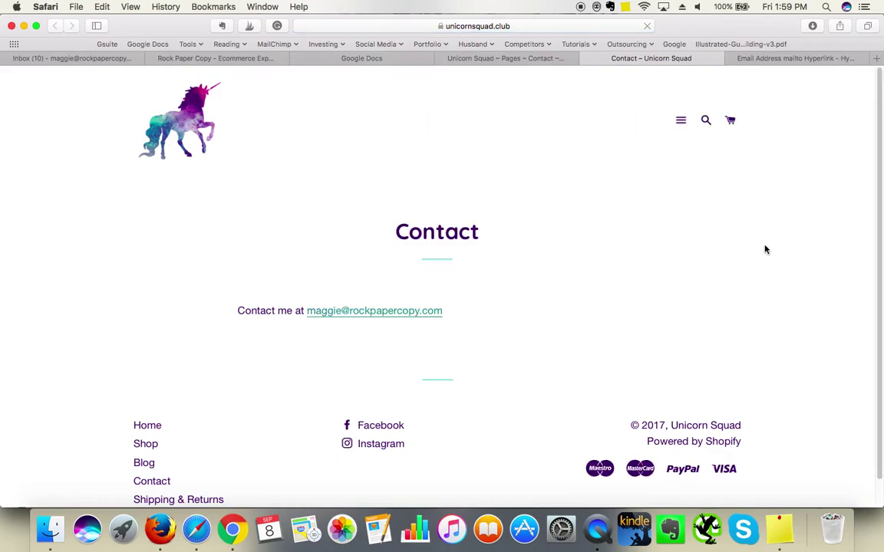
{"action": "left_click", "coordinate": [368, 313]}
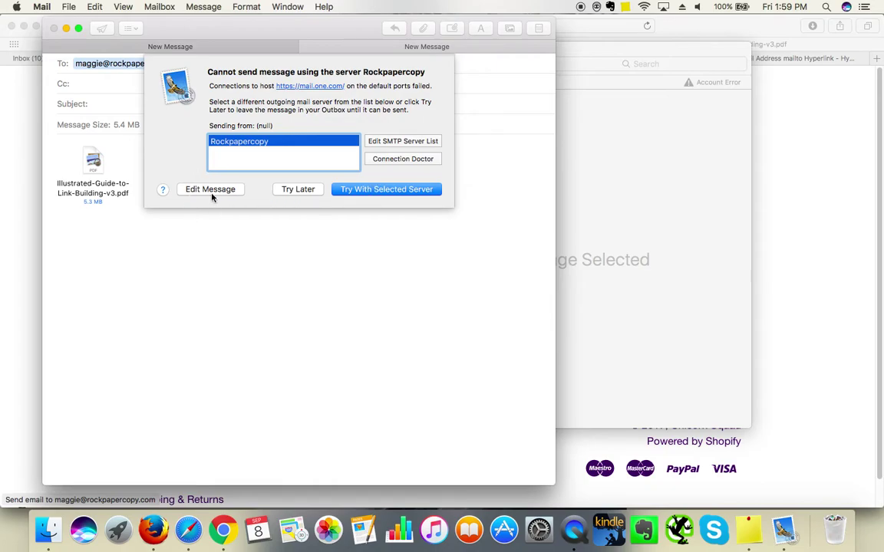
Step: Dismiss Mail's send error, discard the test message without a draft, and close the Inbox
{"action": "left_click", "coordinate": [296, 190]}
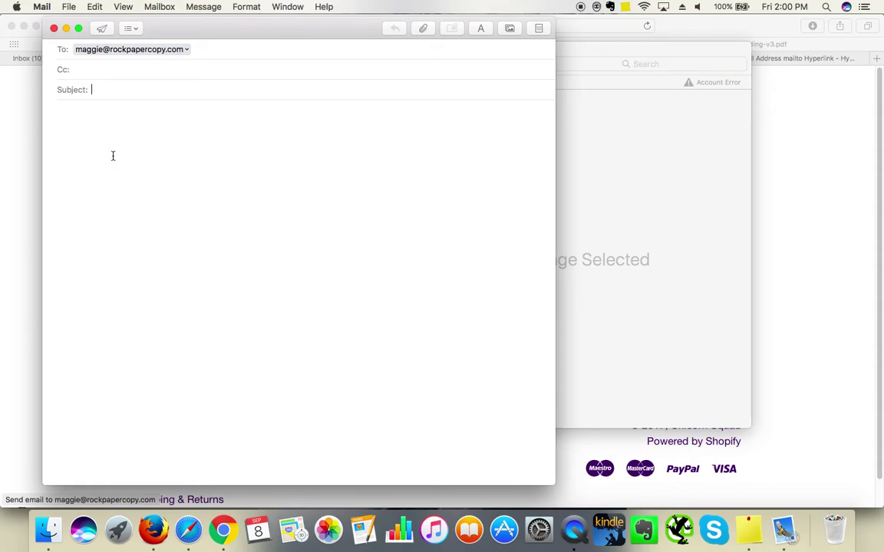
{"action": "left_click", "coordinate": [54, 28]}
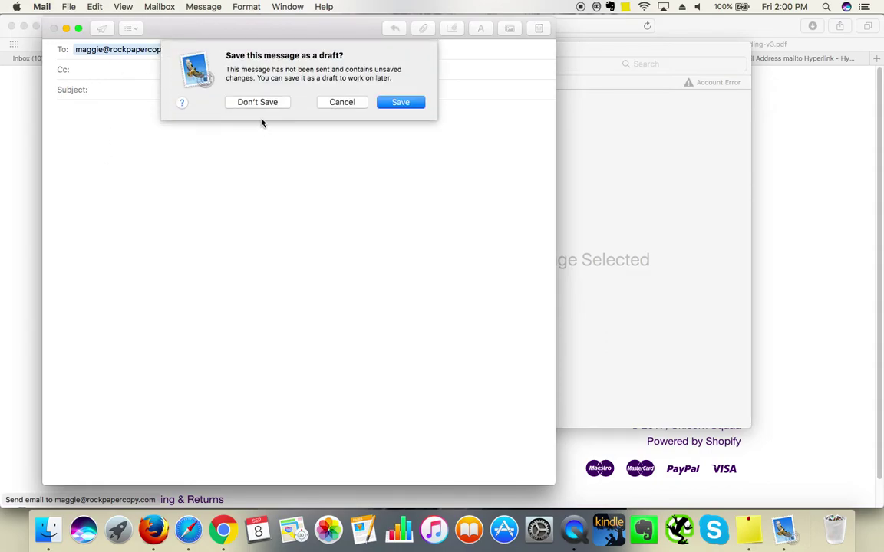
{"action": "left_click", "coordinate": [260, 102]}
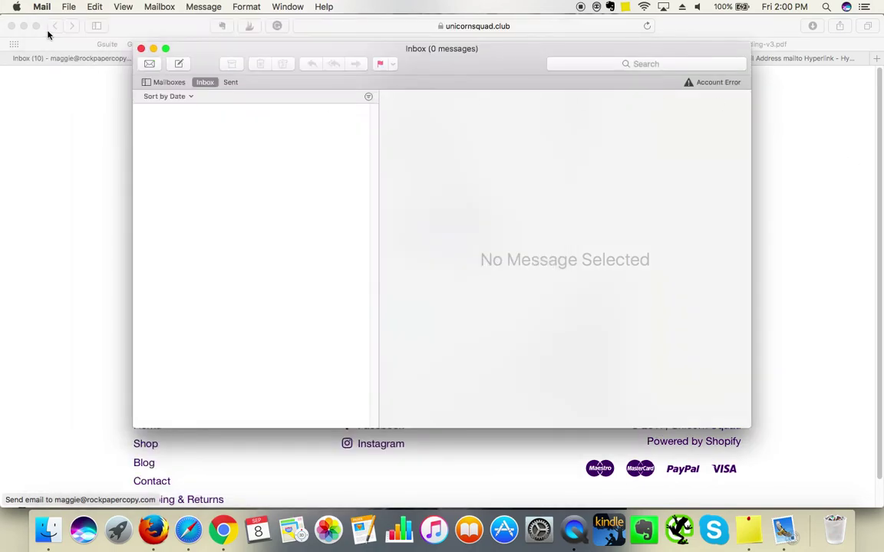
{"action": "left_click", "coordinate": [141, 50]}
{"action": "left_click", "coordinate": [705, 172]}
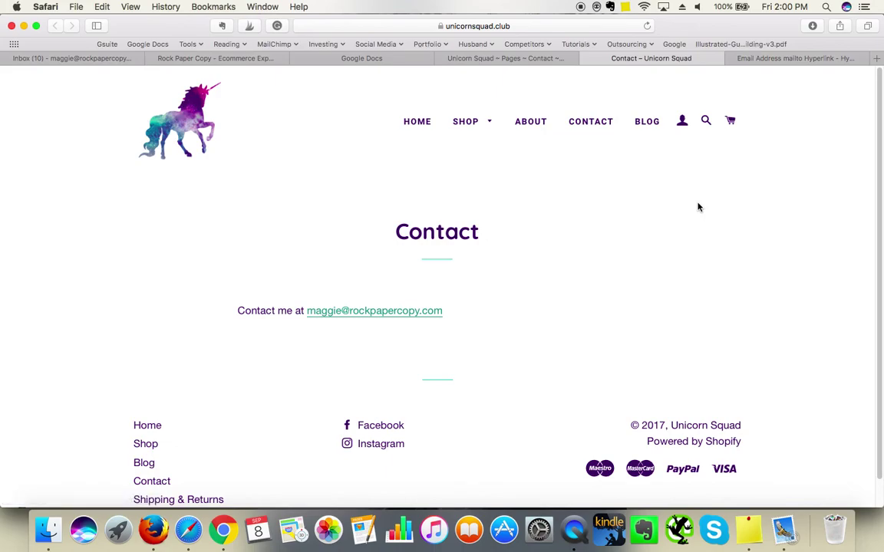
Step: Go back to the Rock Paper Copy homepage tab
{"action": "left_click", "coordinate": [221, 59]}
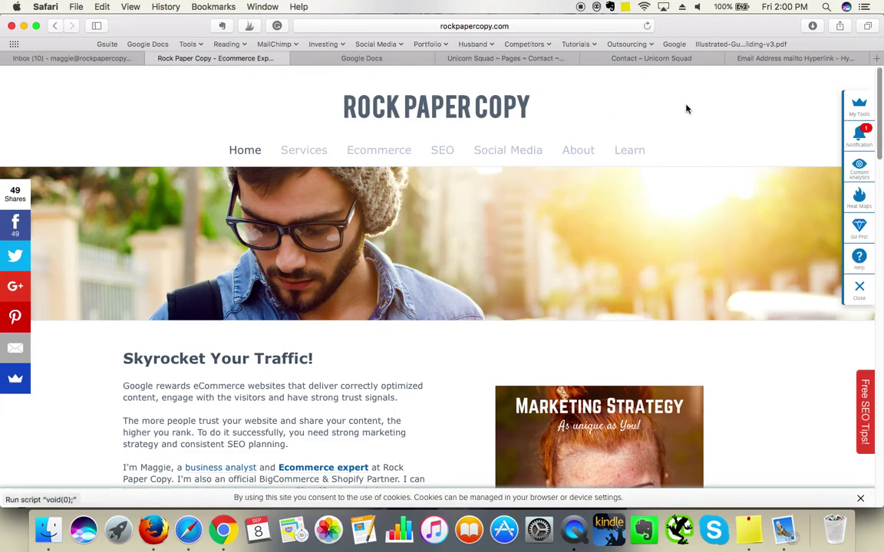